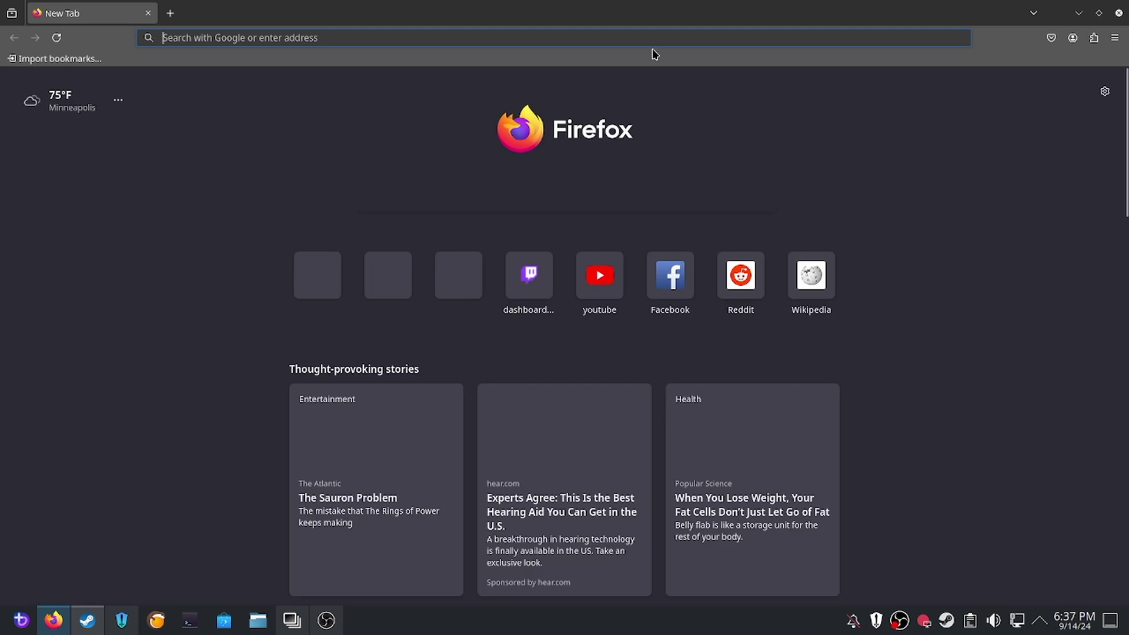
Search 'non steam', open the NonSteamLaunchers-On-Steam-Deck GitHub repository, and scroll its README to How to Install
{"action": "type", "text": "non "}
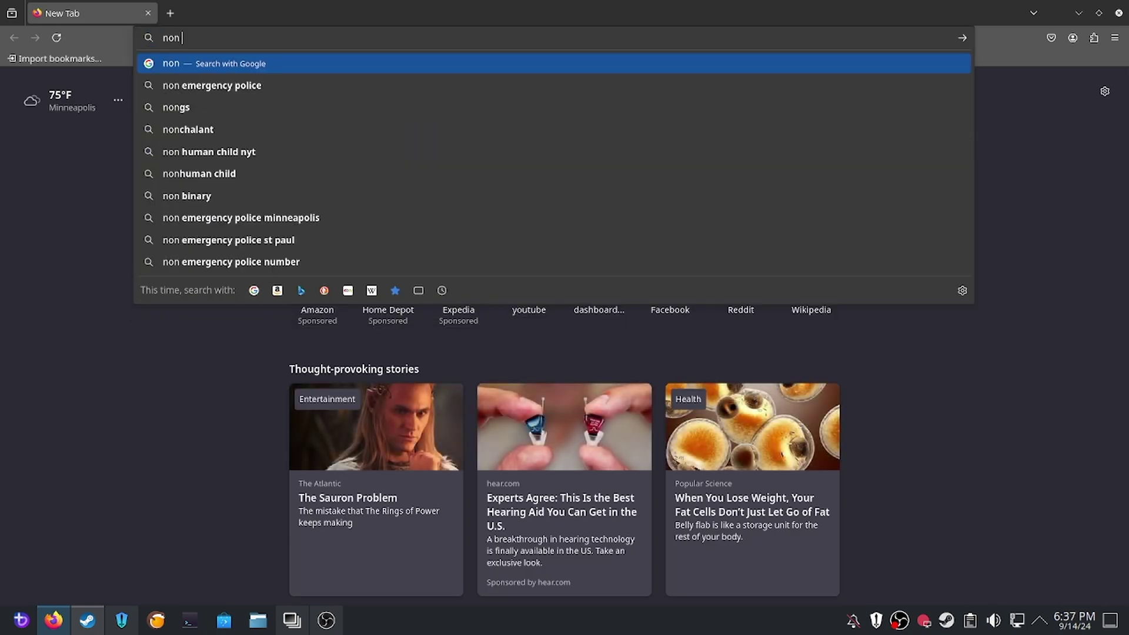
{"action": "type", "text": "steam"}
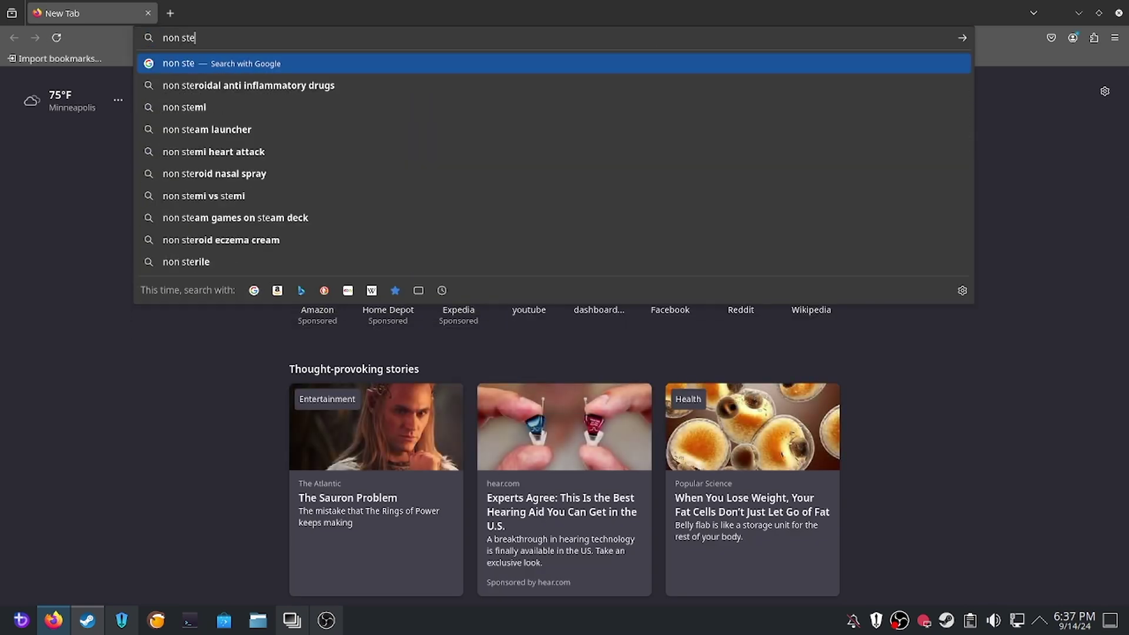
{"action": "left_click", "coordinate": [557, 94]}
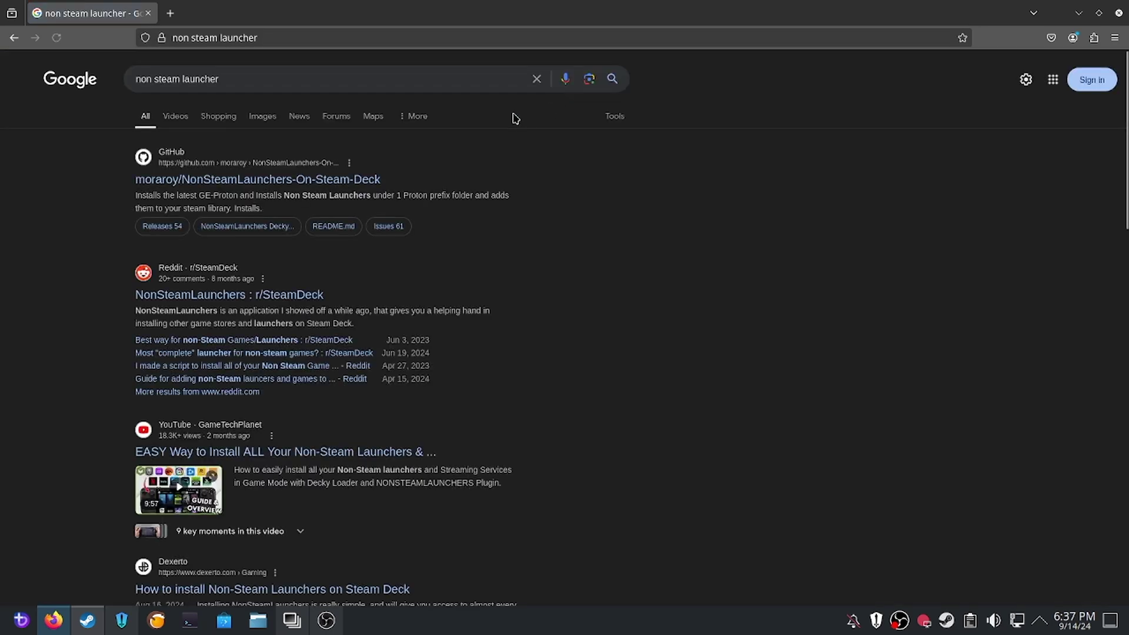
{"action": "left_click", "coordinate": [285, 181]}
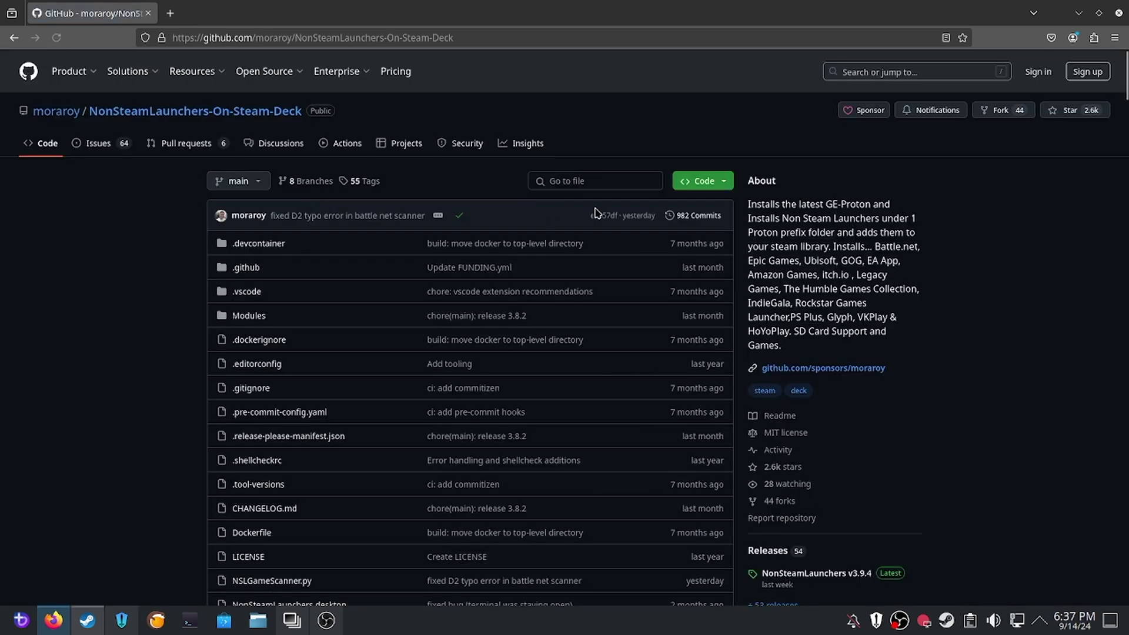
{"action": "scroll", "coordinate": [723, 282], "scroll_direction": "down", "scroll_amount": 15}
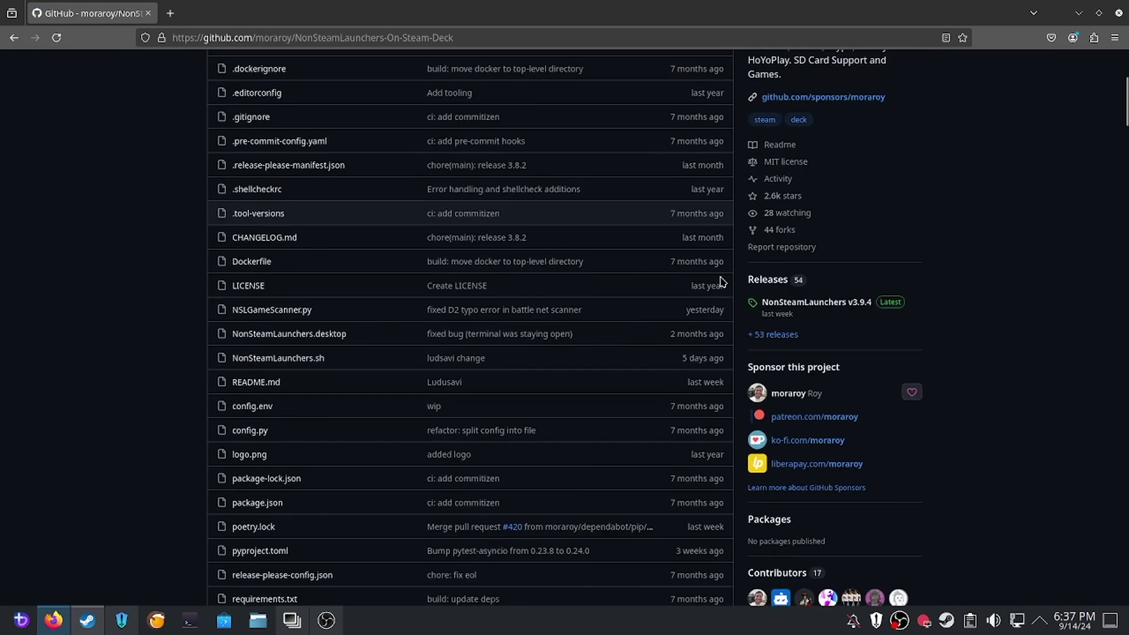
{"action": "scroll", "coordinate": [693, 292], "scroll_direction": "down", "scroll_amount": 10}
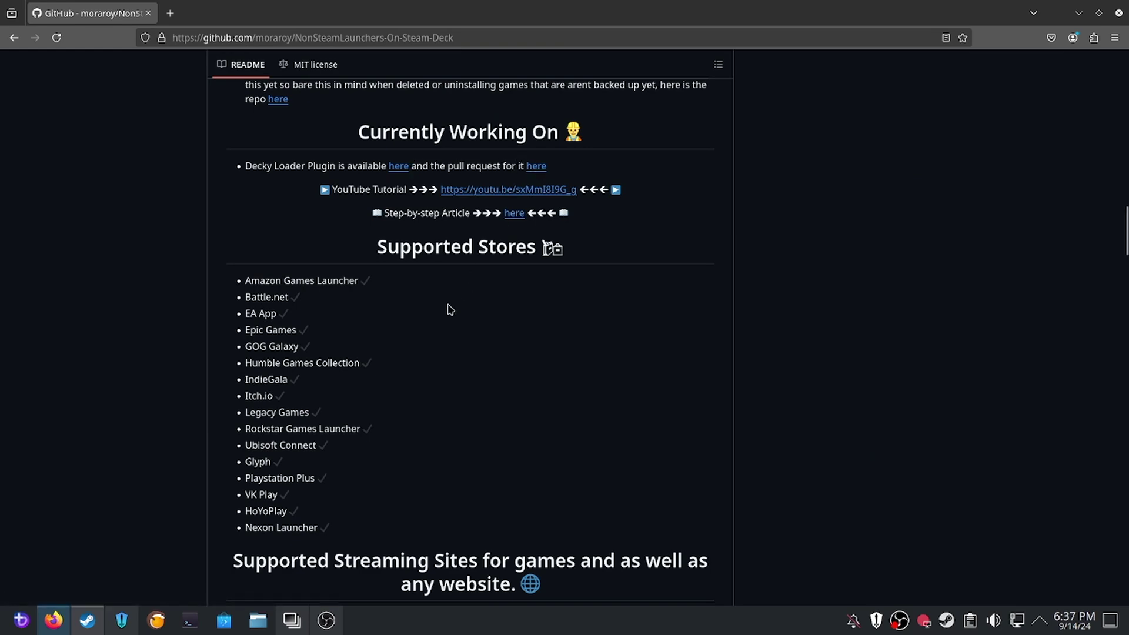
{"action": "scroll", "coordinate": [450, 311], "scroll_direction": "down", "scroll_amount": 10}
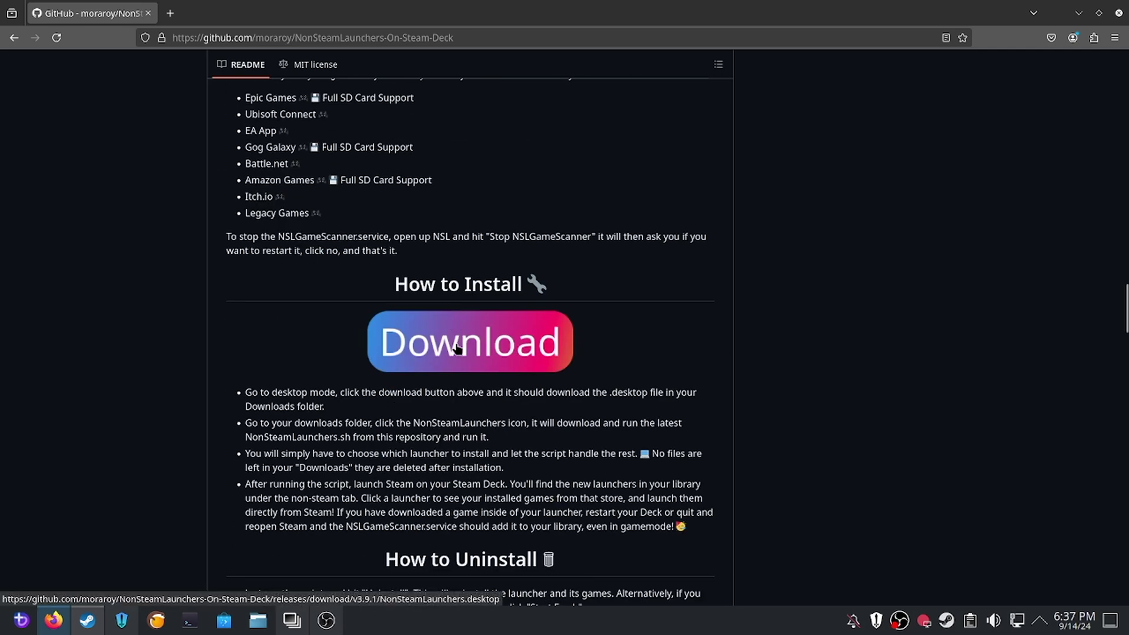
Download the NonSteamLaunchers.desktop file, dismissing the application chooser without picking an app
{"action": "left_click", "coordinate": [457, 348]}
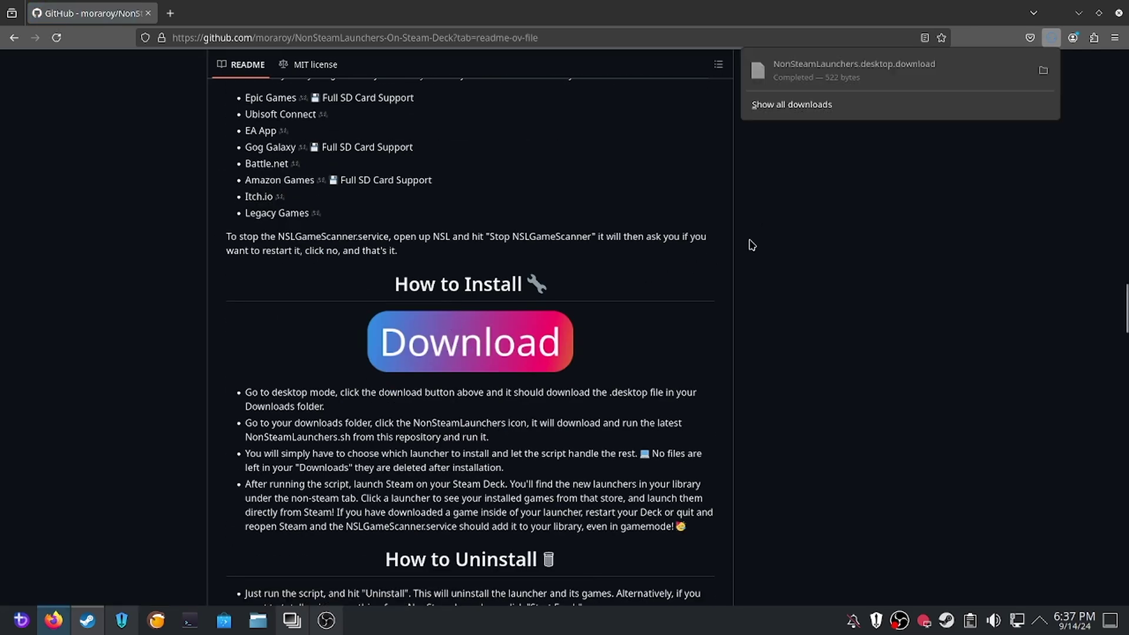
{"action": "left_click", "coordinate": [851, 82]}
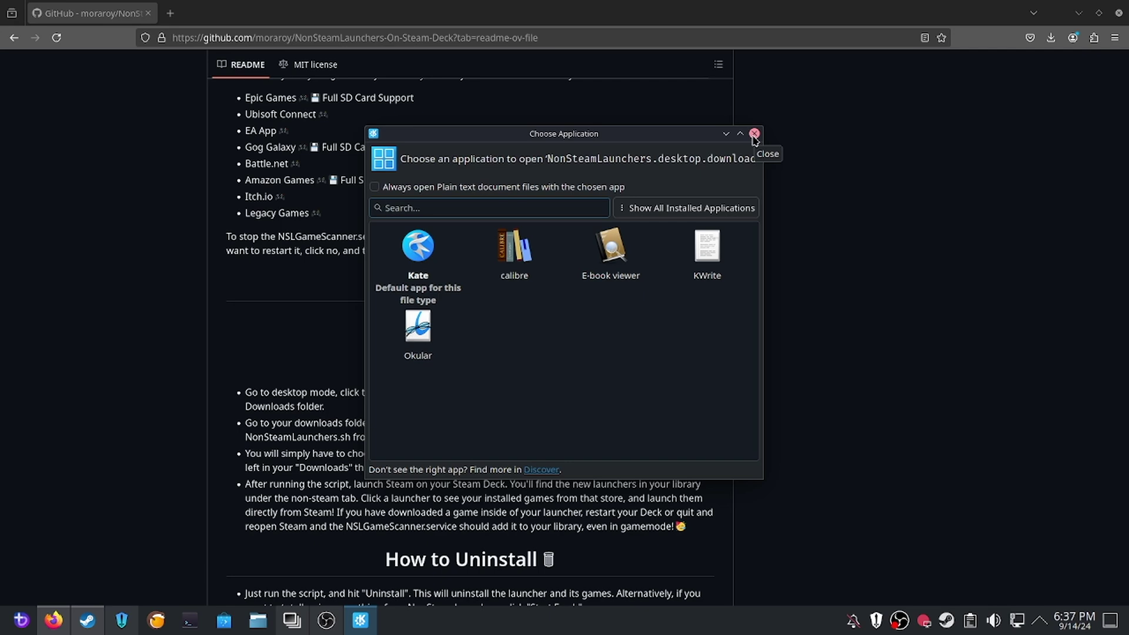
{"action": "left_click", "coordinate": [755, 134]}
{"action": "left_click", "coordinate": [1051, 38]}
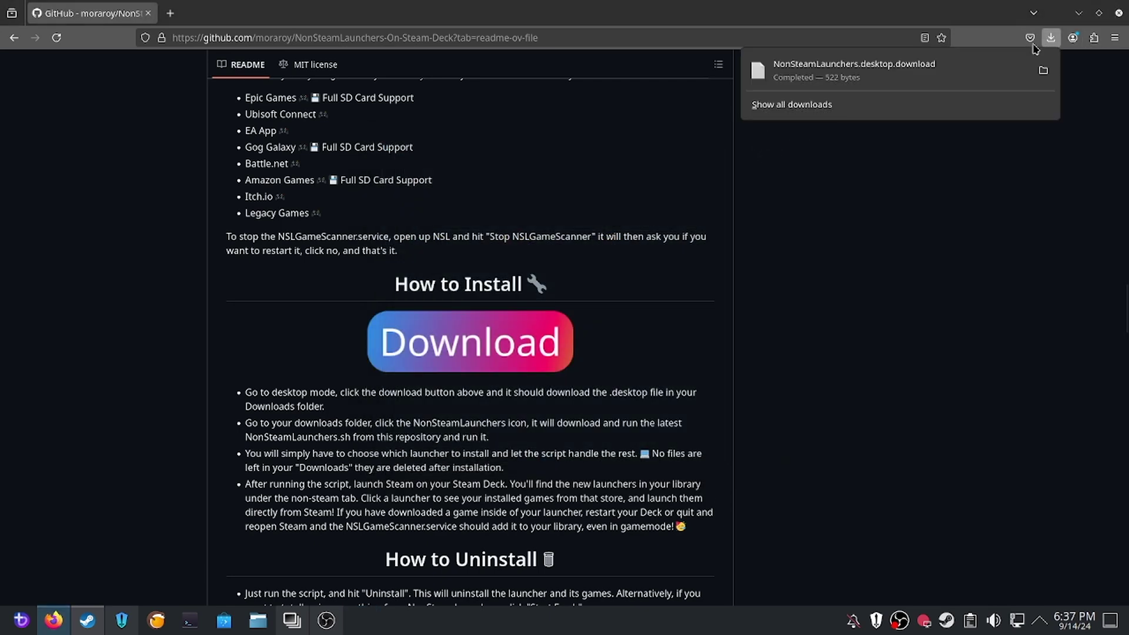
{"action": "left_click", "coordinate": [979, 22]}
Shrink Firefox from full screen to a window and reopen the Downloads list
{"action": "double_click", "coordinate": [980, 22]}
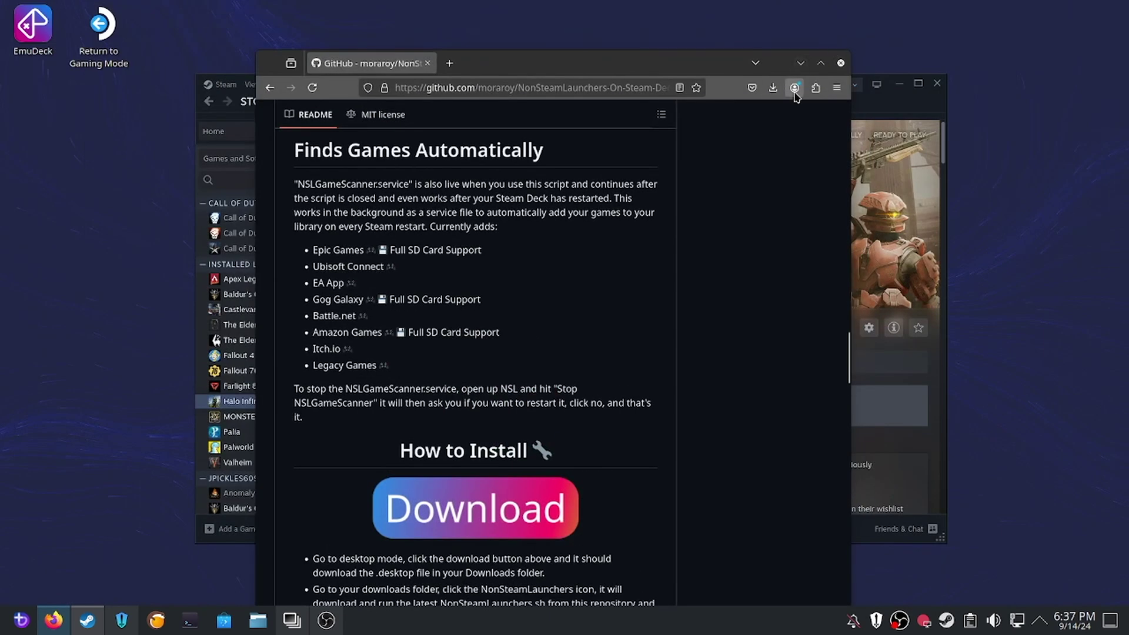
{"action": "left_click", "coordinate": [773, 87]}
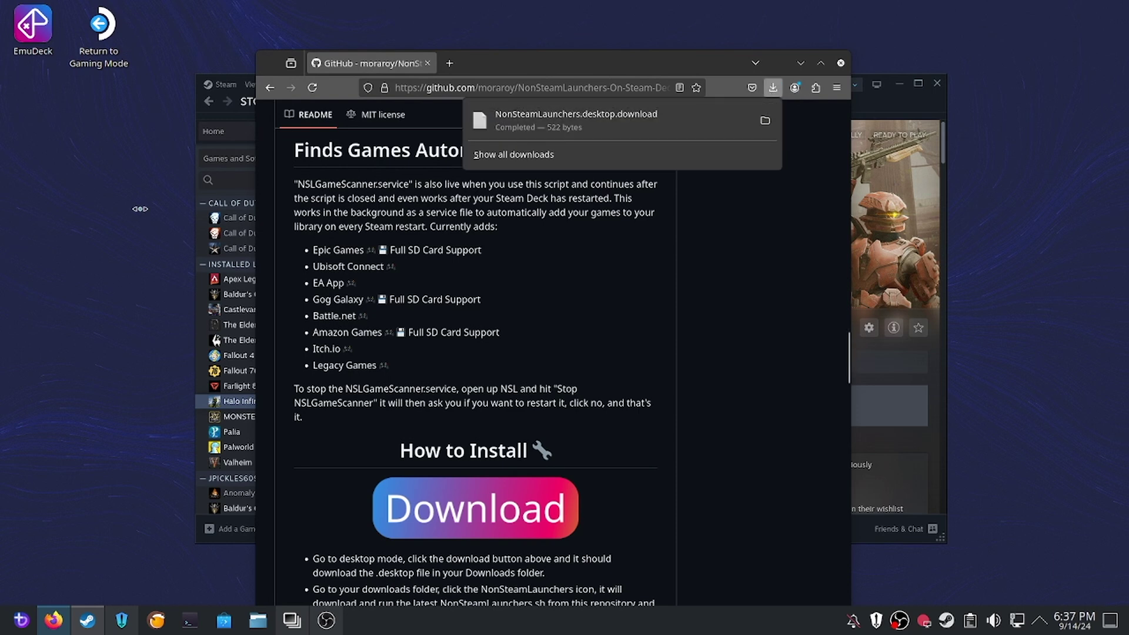
{"action": "left_click", "coordinate": [544, 120]}
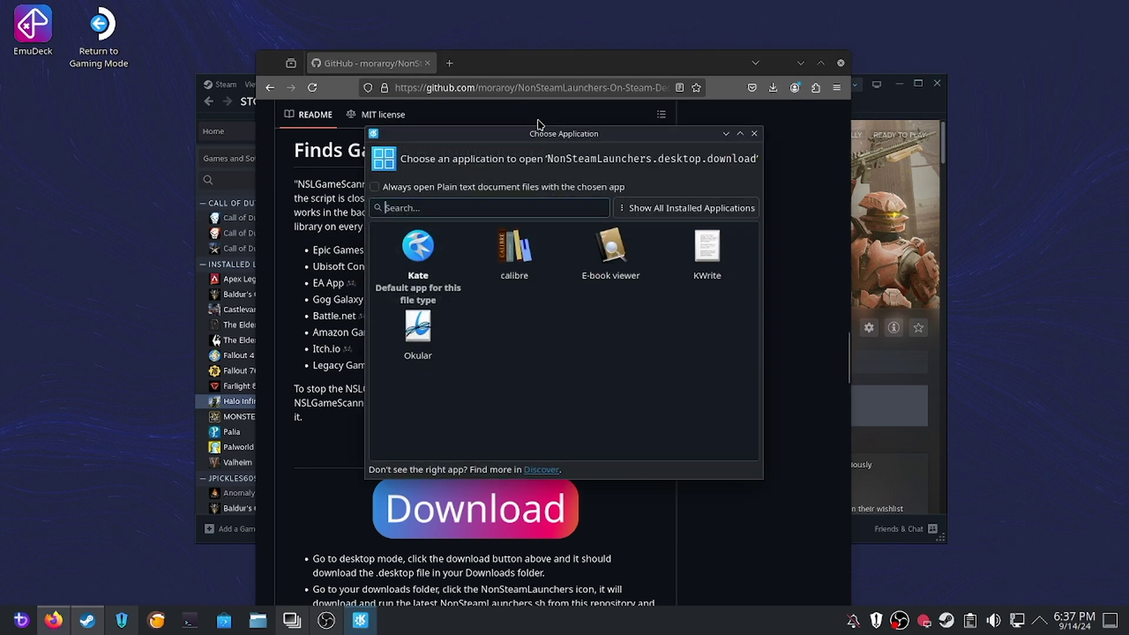
{"action": "left_click", "coordinate": [755, 133]}
{"action": "left_click", "coordinate": [772, 90]}
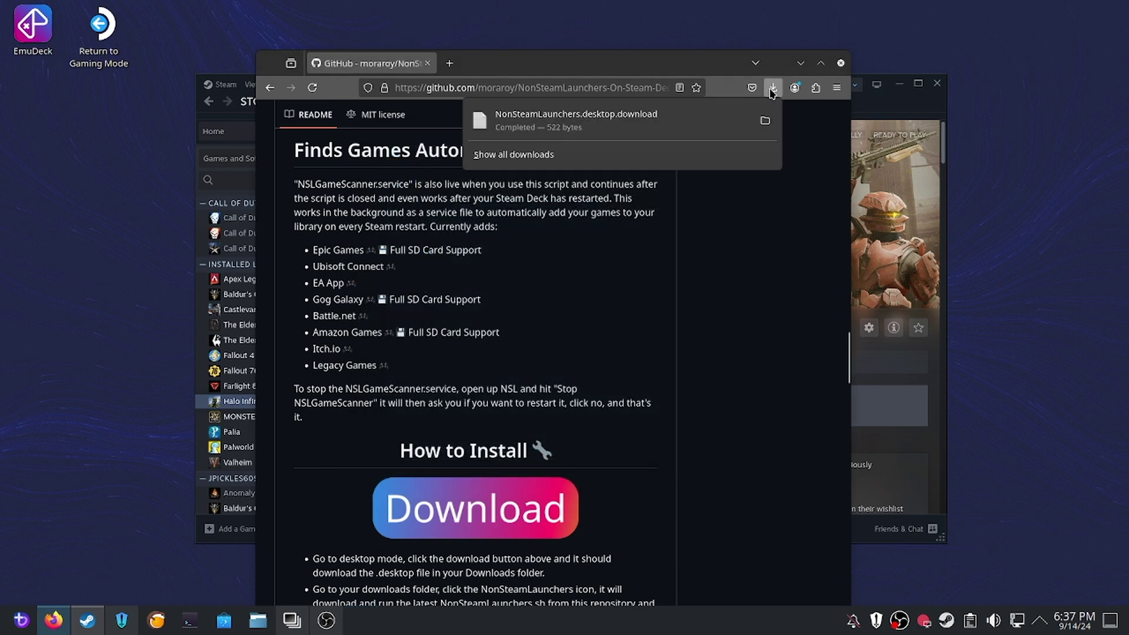
Move NonSteamLaunchers.desktop.download from the Downloads folder onto the desktop
{"action": "left_click", "coordinate": [765, 120]}
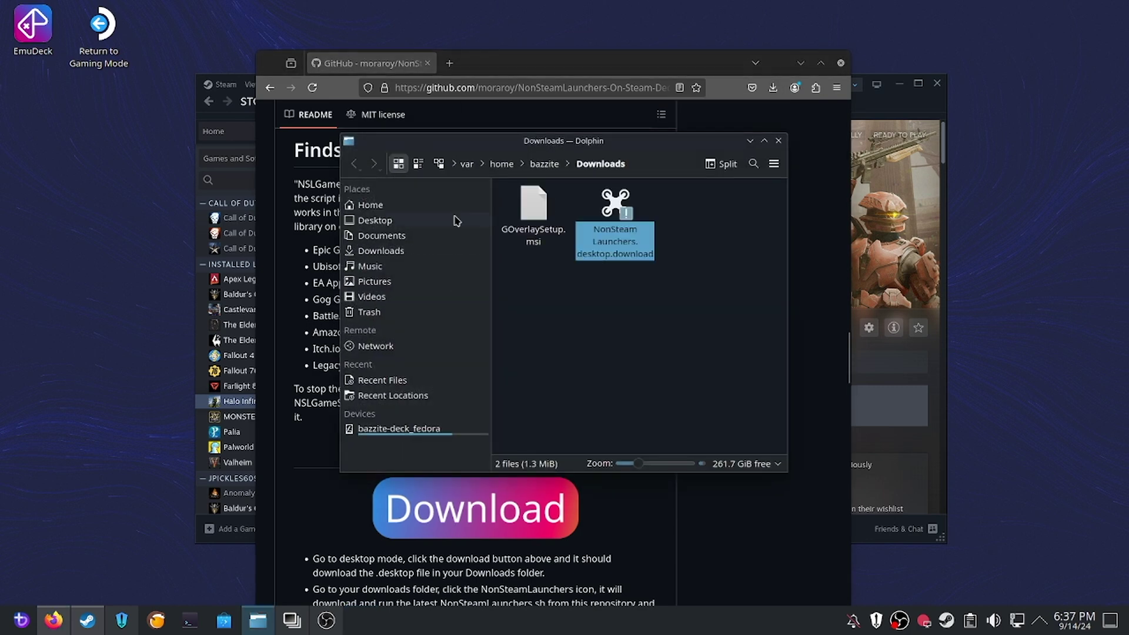
{"action": "mouse_move", "coordinate": [615, 206]}
{"action": "left_mouse_down"}
{"action": "mouse_move", "coordinate": [441, 244]}
{"action": "mouse_move", "coordinate": [119, 244]}
{"action": "left_mouse_up"}
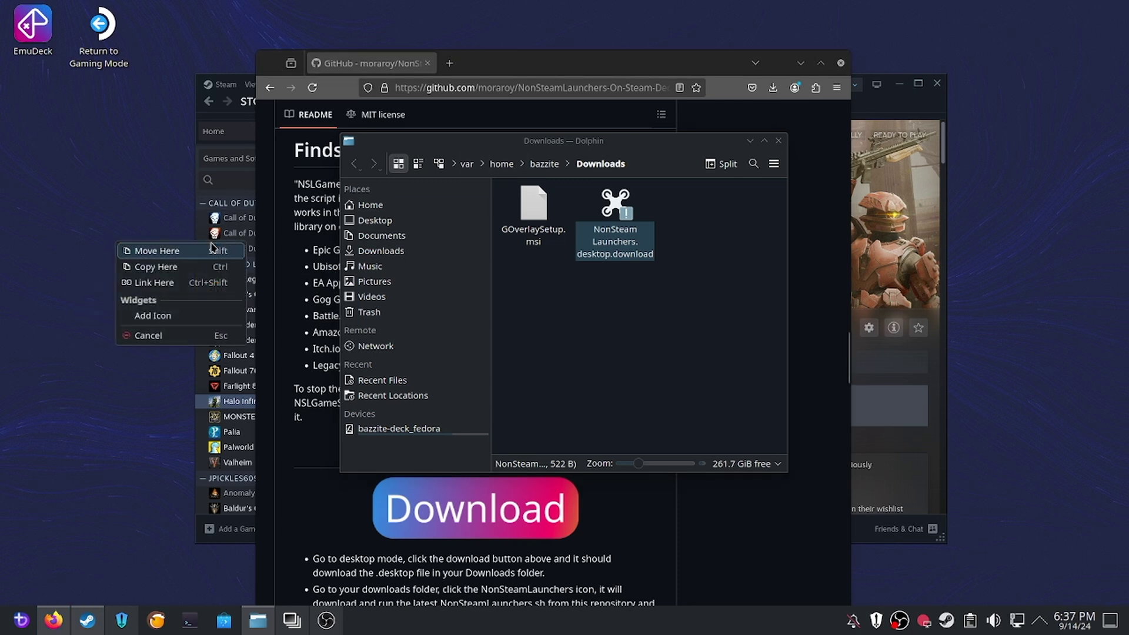
{"action": "left_click", "coordinate": [180, 252]}
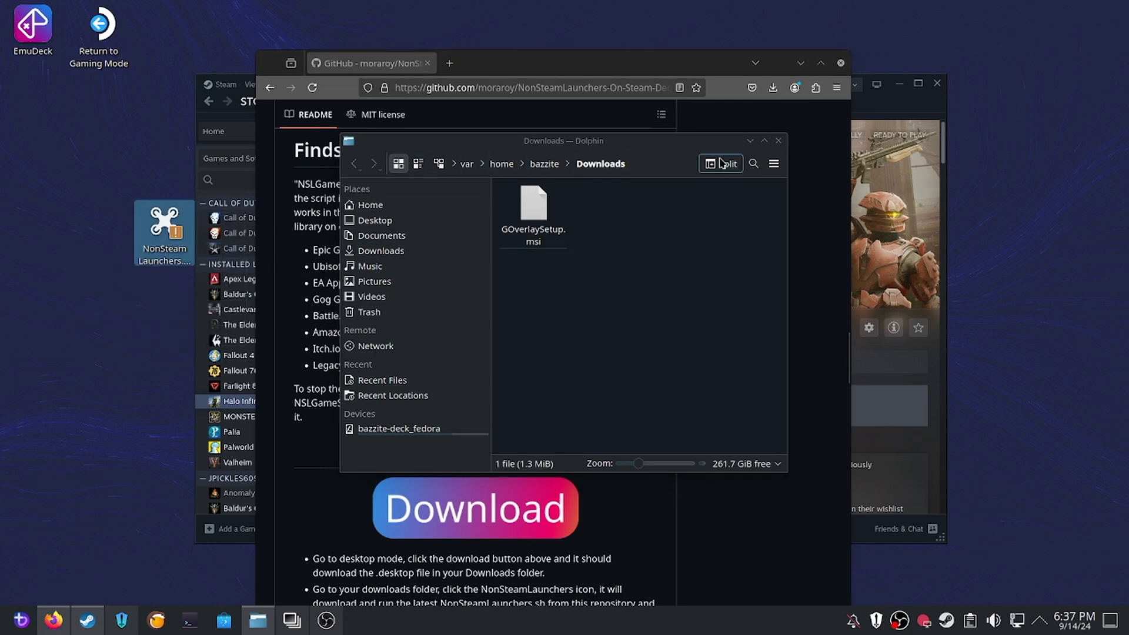
{"action": "left_click", "coordinate": [778, 141]}
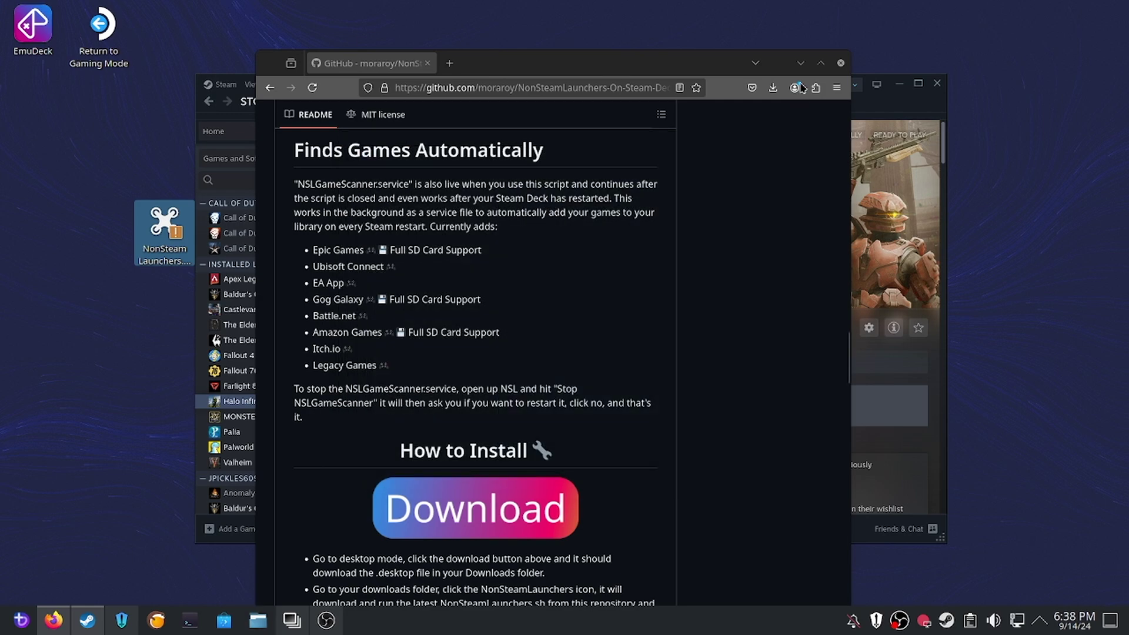
Place the NonSteam Launchers icon under EmuDeck and launch it, allowing it past the warning
{"action": "left_click", "coordinate": [801, 63]}
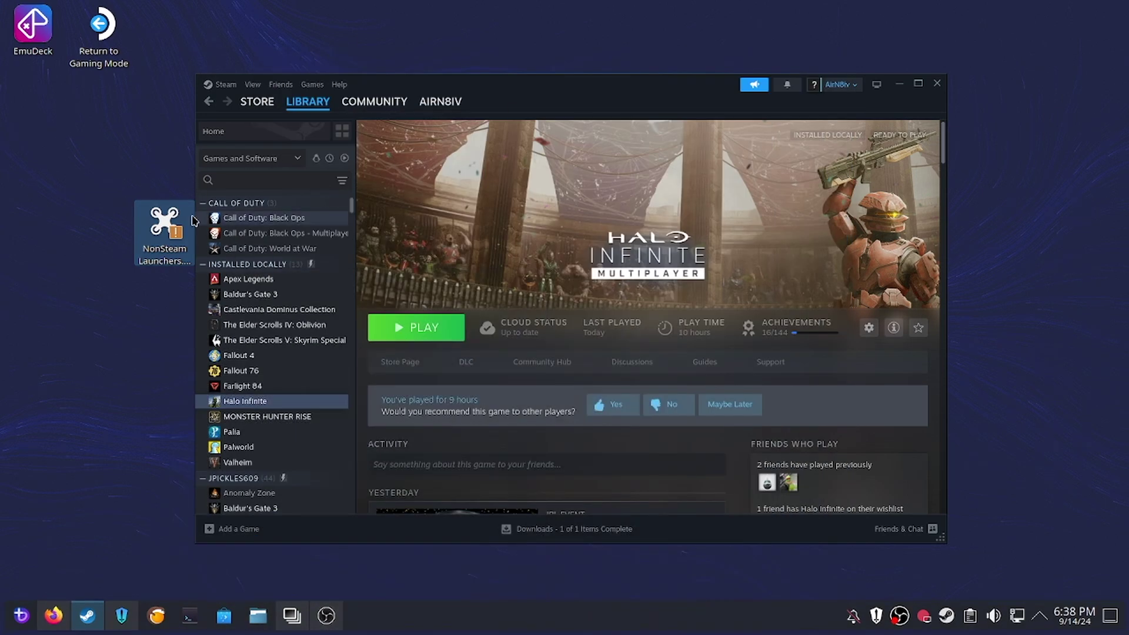
{"action": "left_click_drag", "start_coordinate": [193, 222], "coordinate": [41, 106]}
{"action": "double_click", "coordinate": [42, 106]}
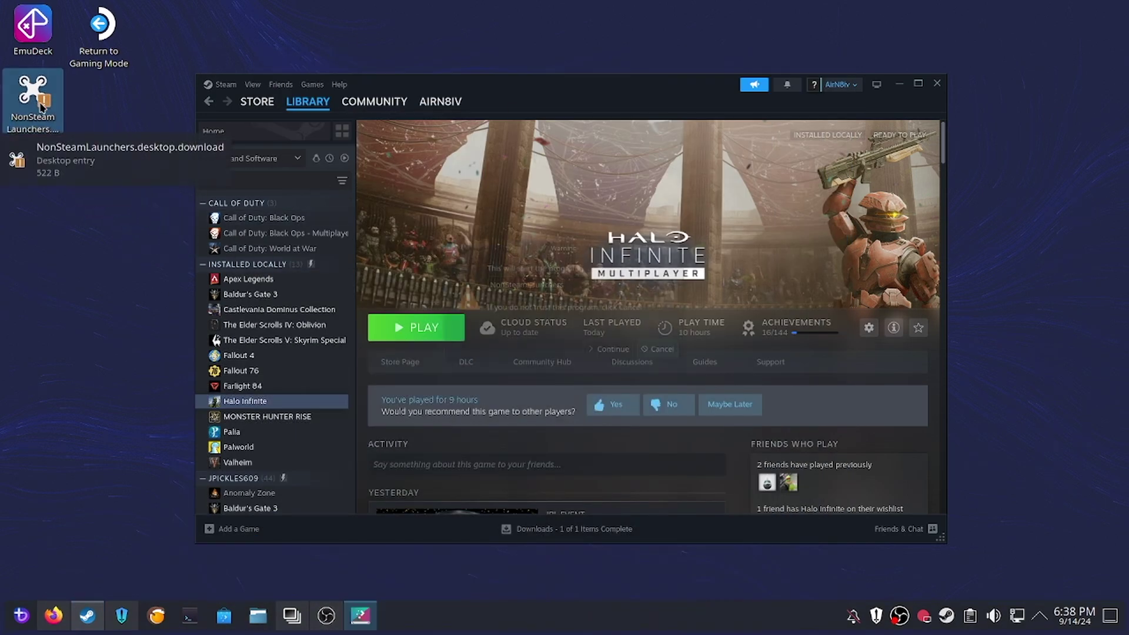
{"action": "left_click", "coordinate": [618, 353]}
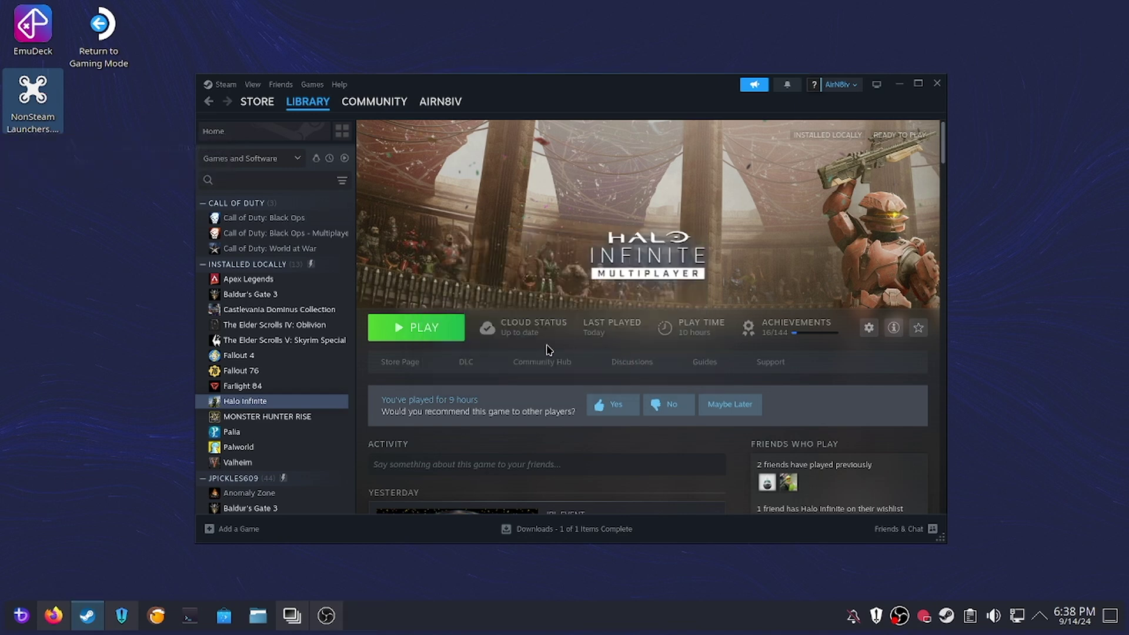
{"action": "left_click", "coordinate": [902, 88]}
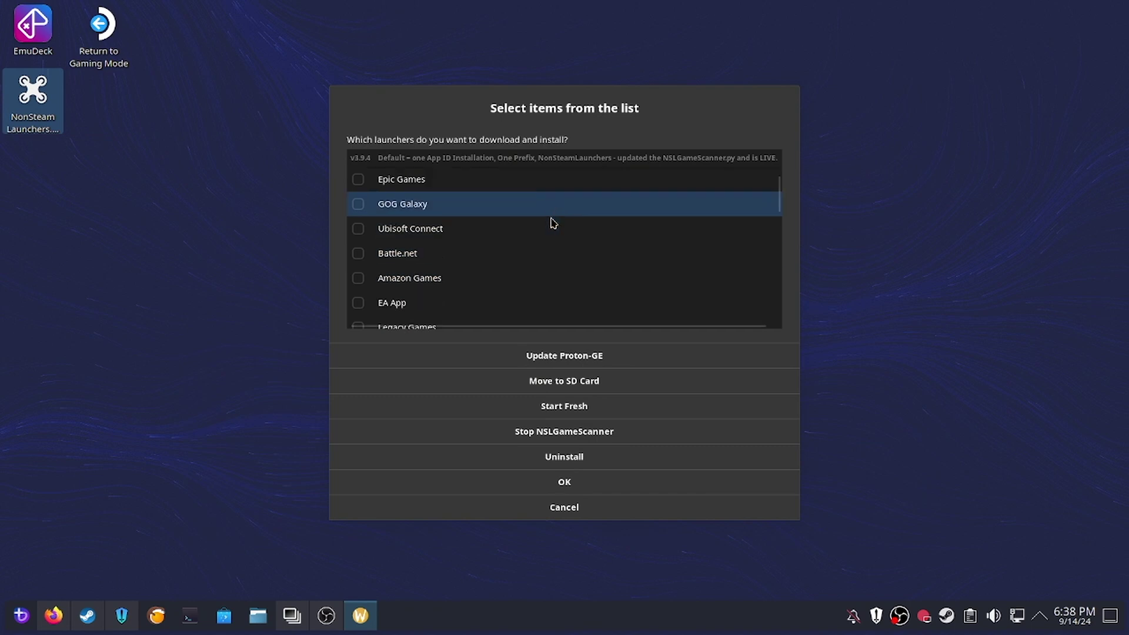
Tick Battle.net in the launcher list and confirm the selection with OK
{"action": "scroll", "coordinate": [553, 223], "scroll_direction": "down", "scroll_amount": 1}
{"action": "left_click", "coordinate": [525, 228]}
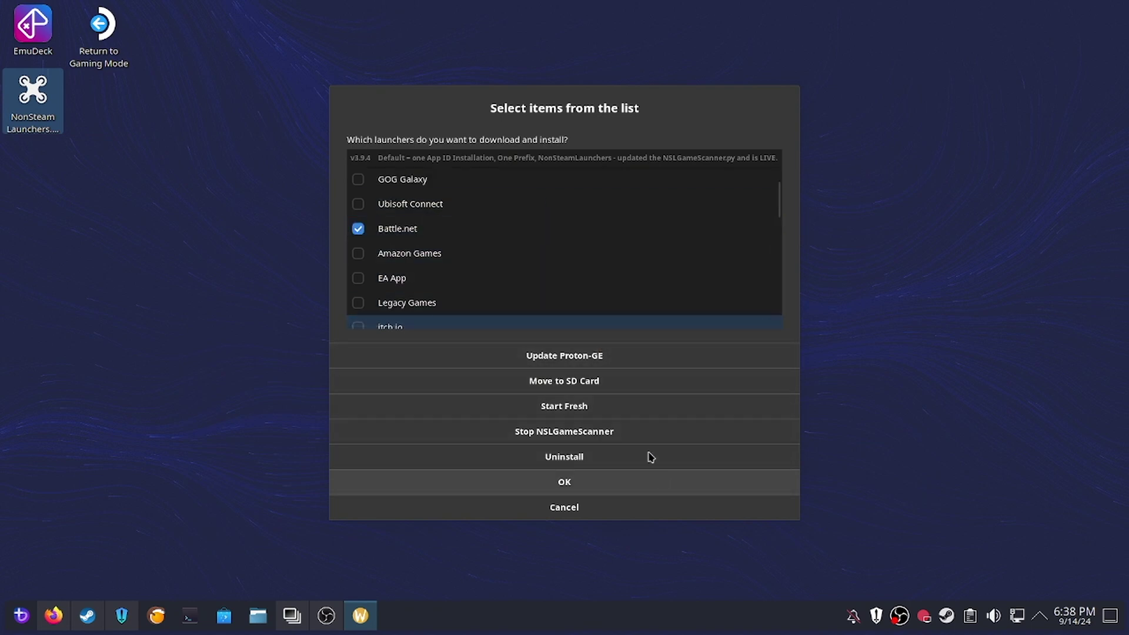
{"action": "scroll", "coordinate": [583, 303], "scroll_direction": "up", "scroll_amount": 2}
{"action": "scroll", "coordinate": [585, 308], "scroll_direction": "down", "scroll_amount": 2}
{"action": "scroll", "coordinate": [585, 308], "scroll_direction": "up", "scroll_amount": 2}
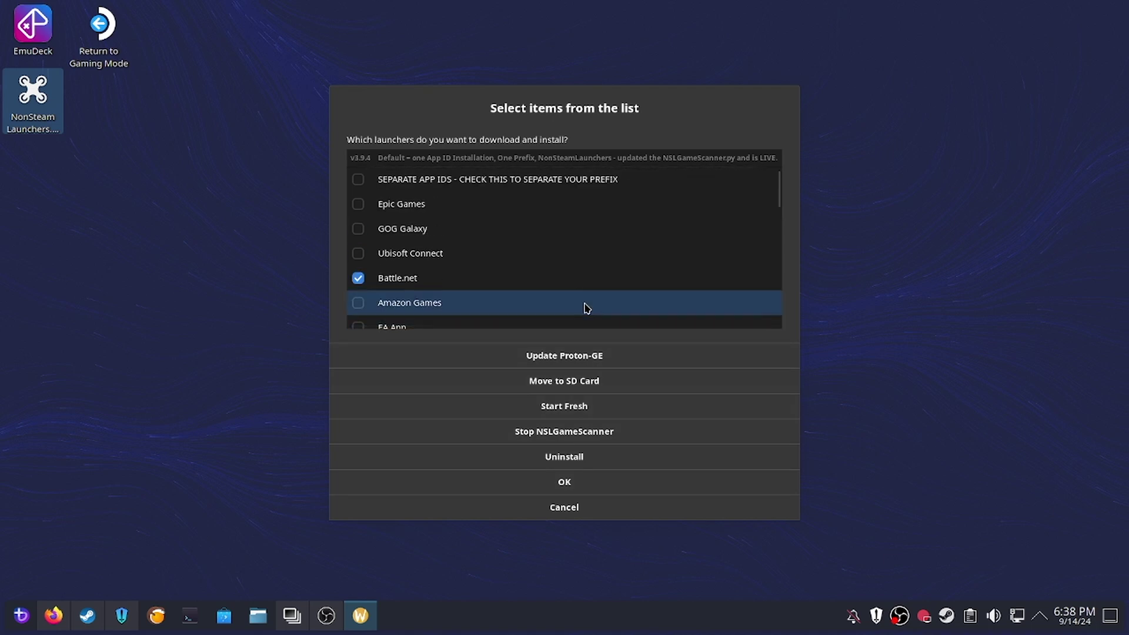
{"action": "scroll", "coordinate": [585, 307], "scroll_direction": "down", "scroll_amount": 4}
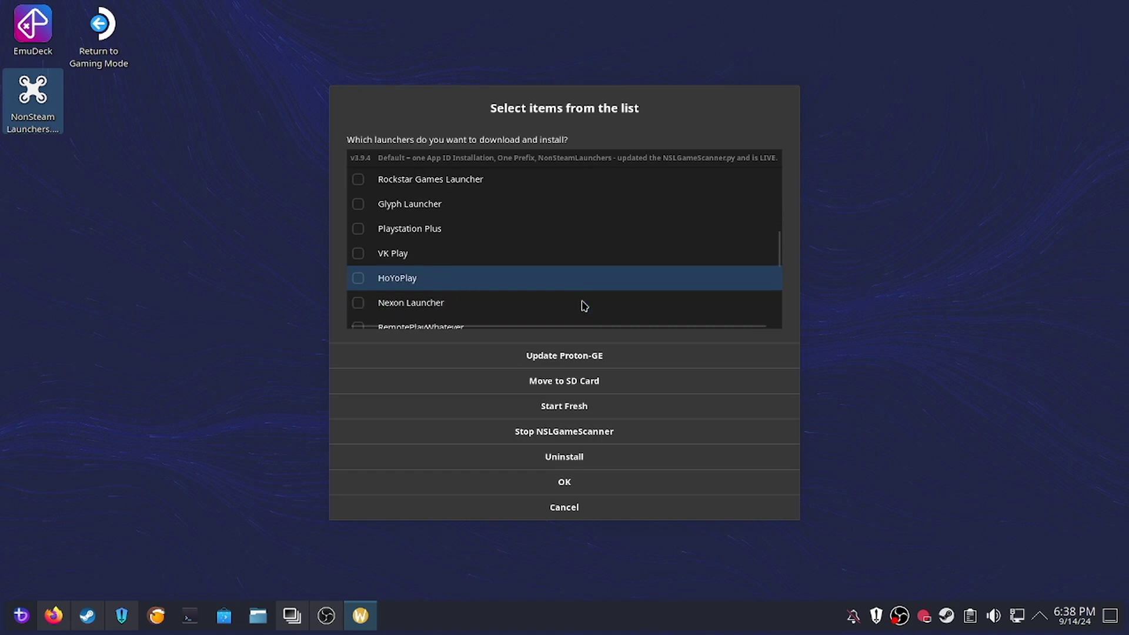
{"action": "scroll", "coordinate": [584, 306], "scroll_direction": "down", "scroll_amount": 4}
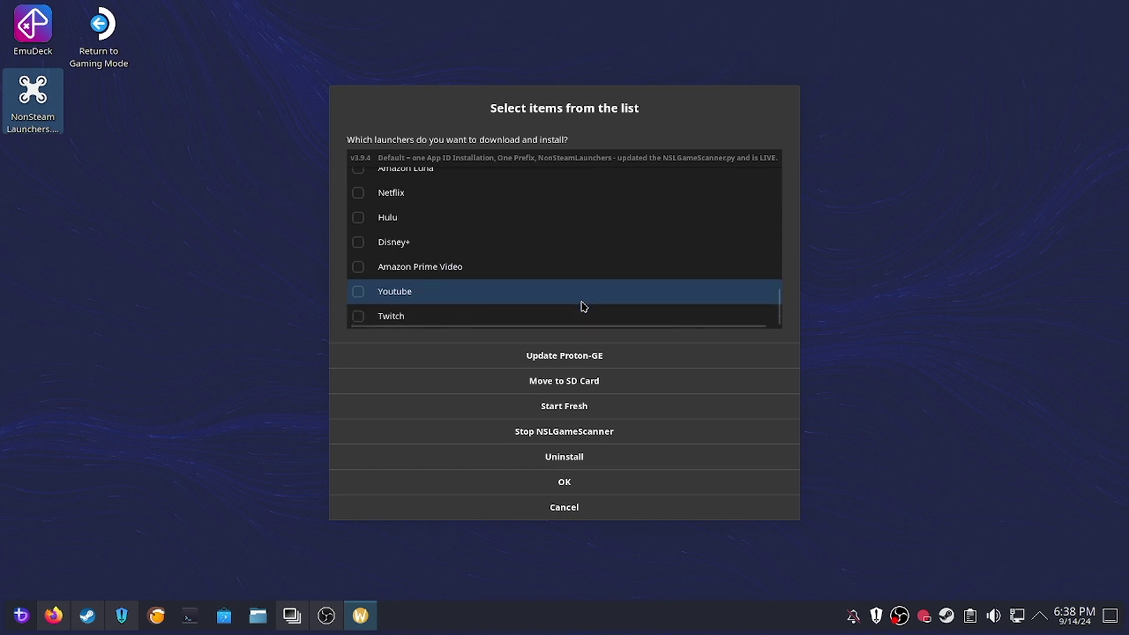
{"action": "left_click", "coordinate": [623, 487]}
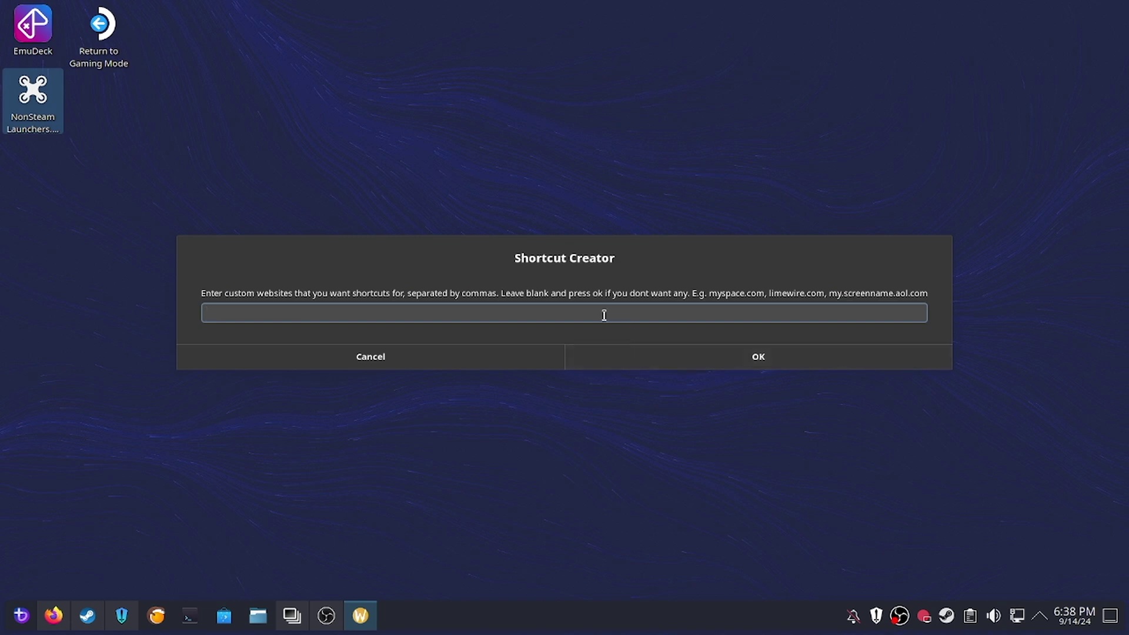
Leave the custom website shortcut field blank and continue to the Battle.net install
{"action": "left_click", "coordinate": [619, 353]}
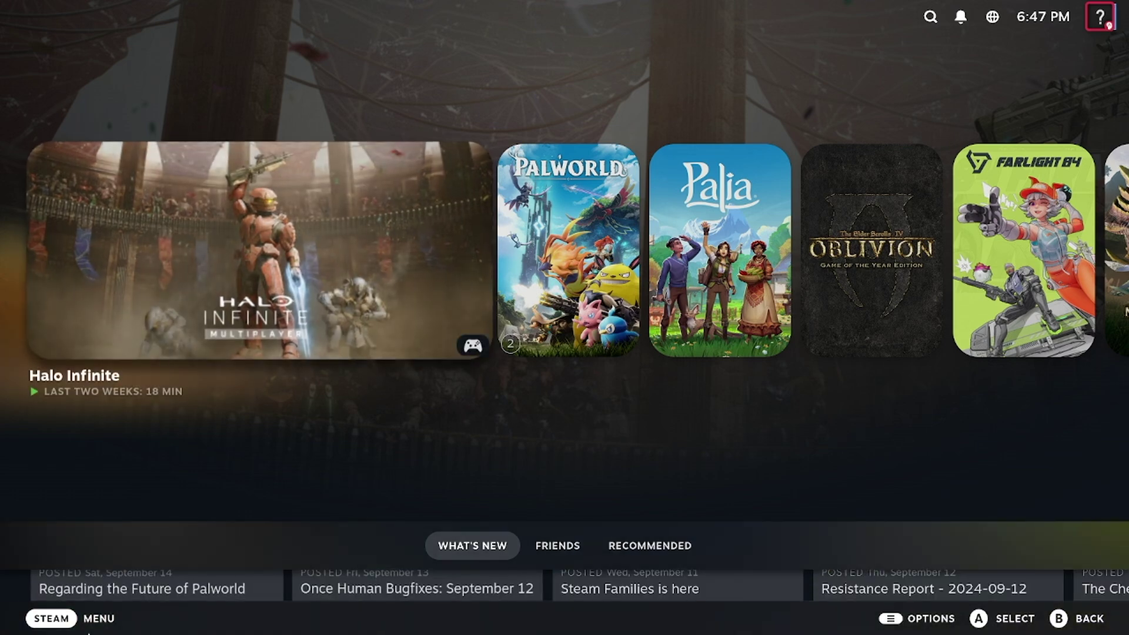
Go to Steam's Library and switch to the NON-STEAM tab showing Battle.net
{"action": "left_click", "coordinate": [71, 619]}
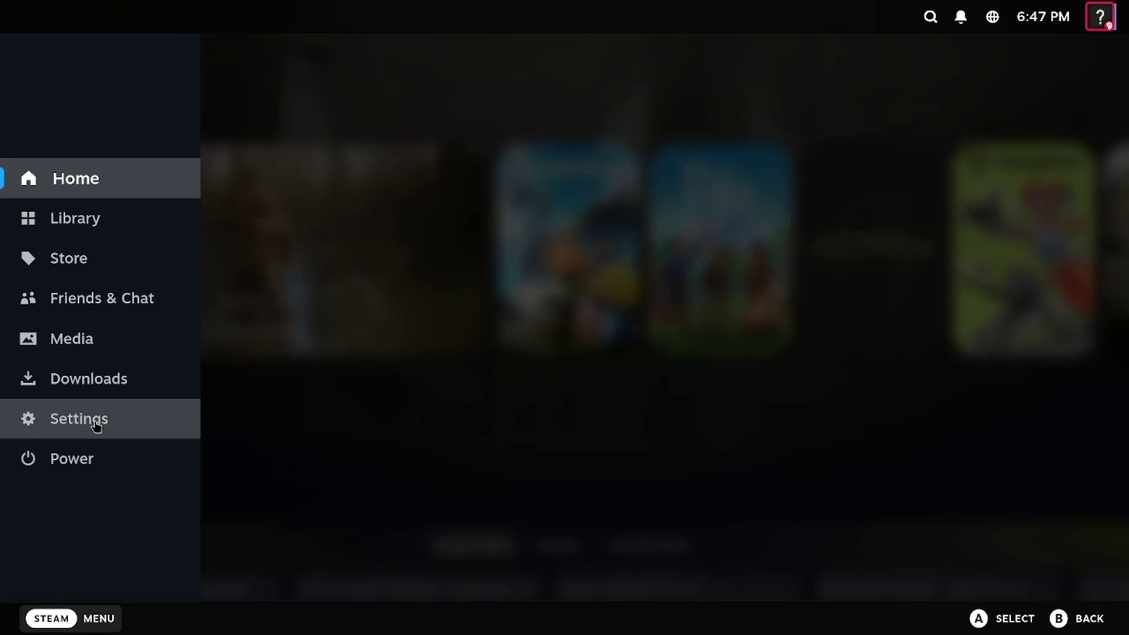
{"action": "left_click", "coordinate": [131, 222]}
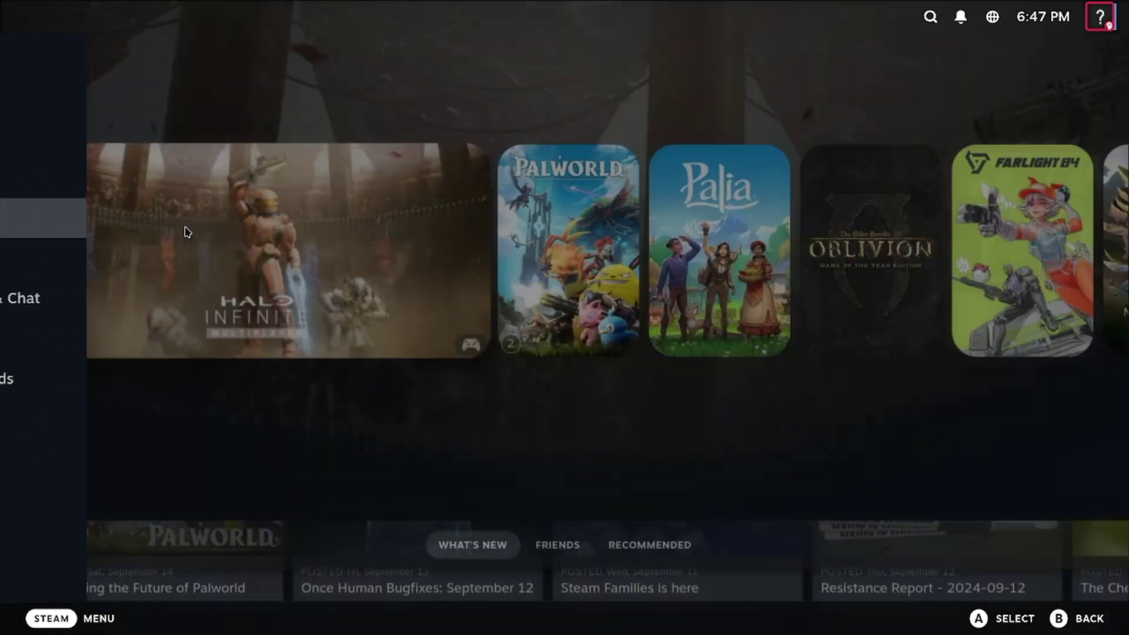
{"action": "left_click", "coordinate": [747, 59]}
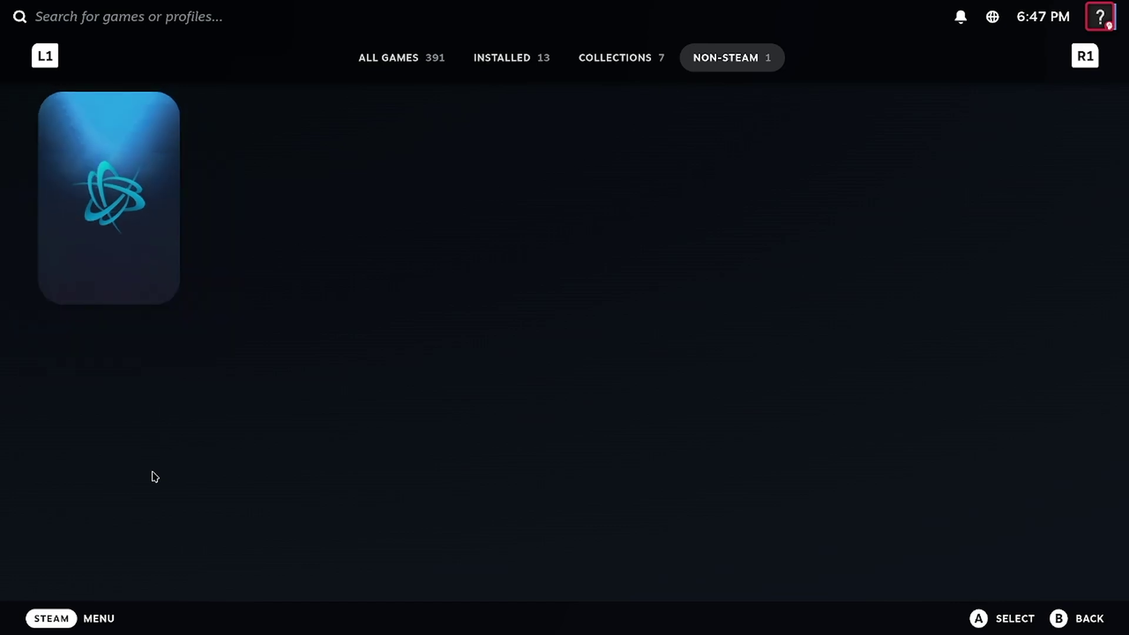
{"action": "key", "text": "super"}
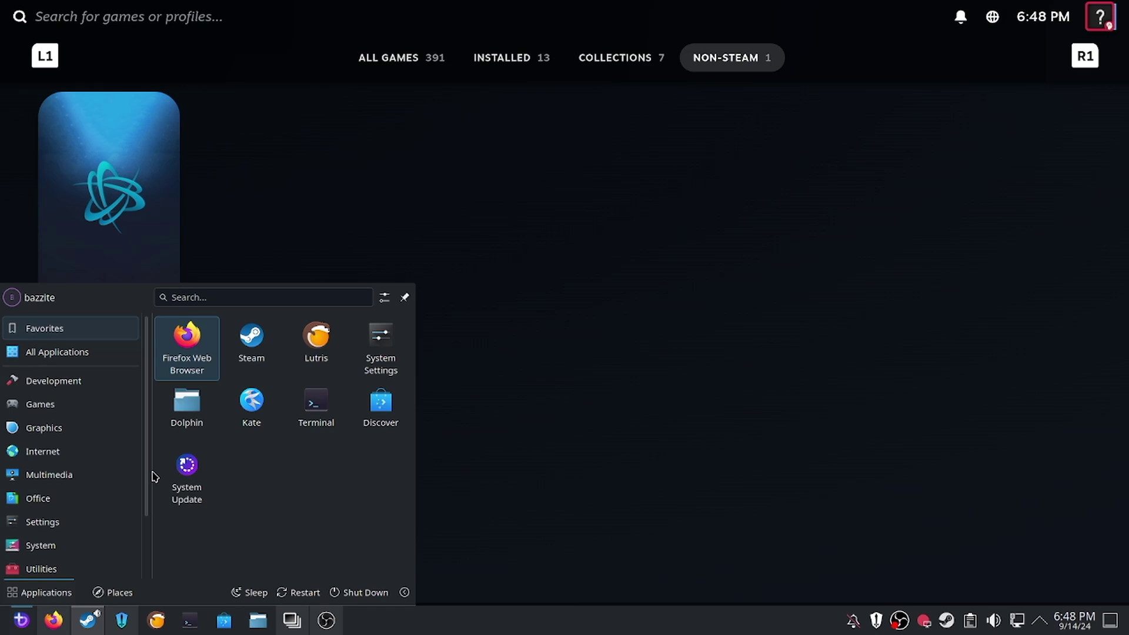
Launch Battle.net from its Non-Steam library card with Play to reach its login window
{"action": "left_click", "coordinate": [549, 258]}
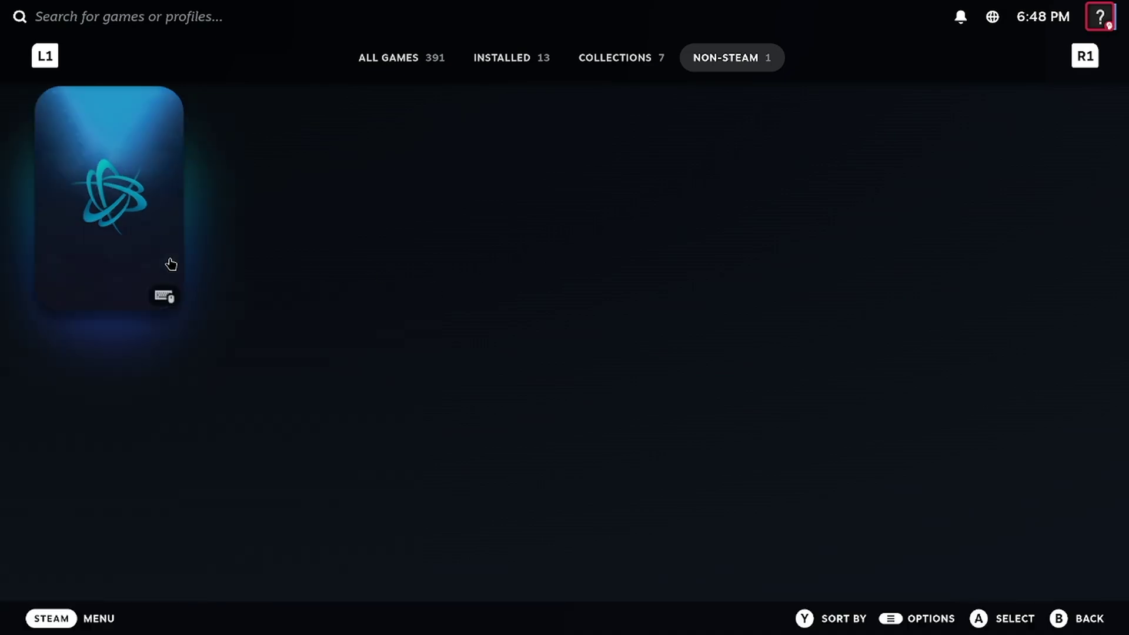
{"action": "left_click", "coordinate": [171, 262]}
{"action": "left_click", "coordinate": [166, 323]}
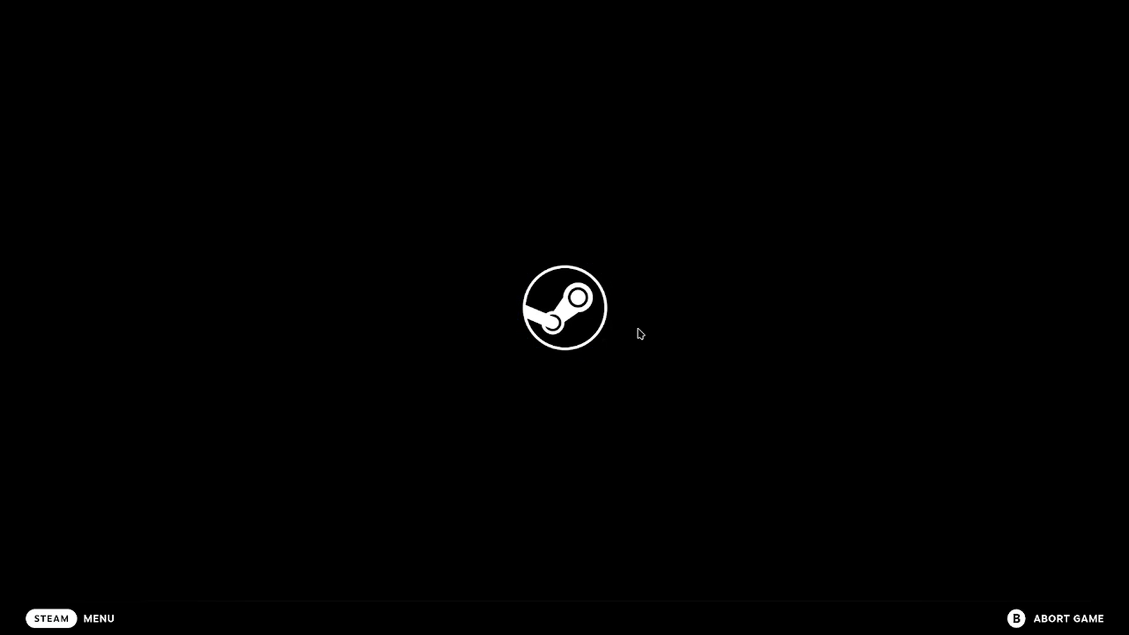
{"action": "key", "text": "super"}
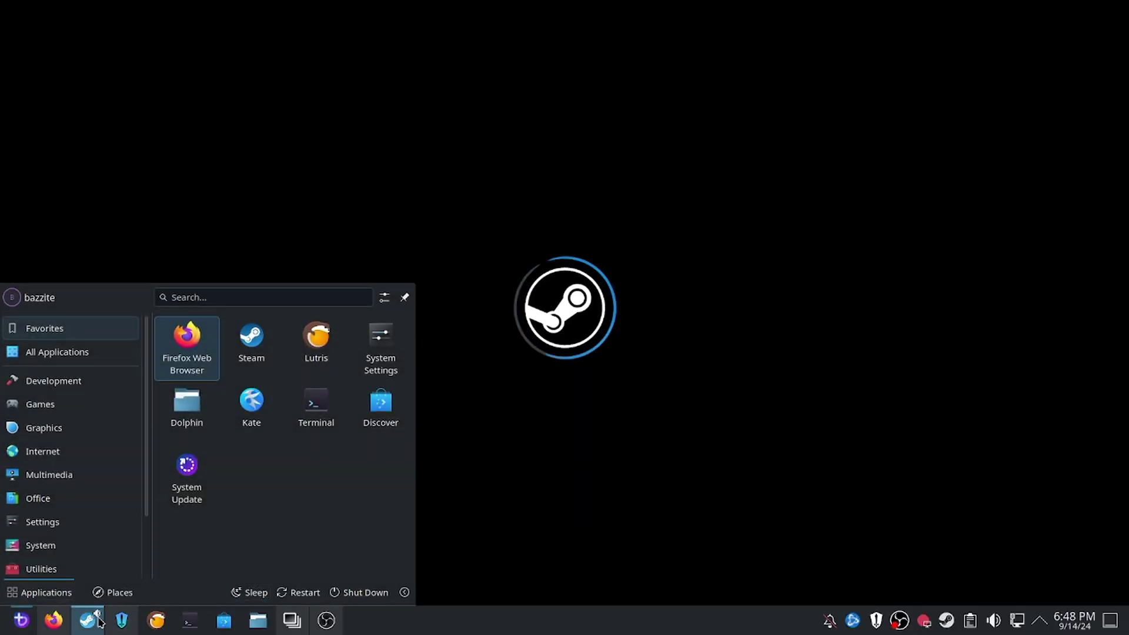
{"action": "mouse_move", "coordinate": [98, 622]}
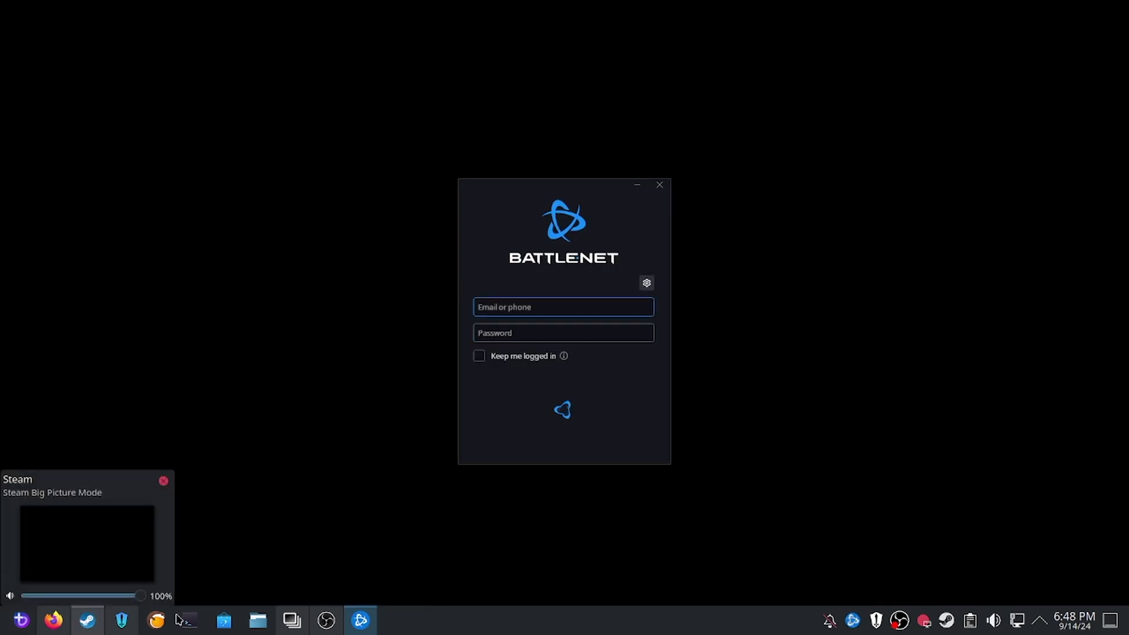